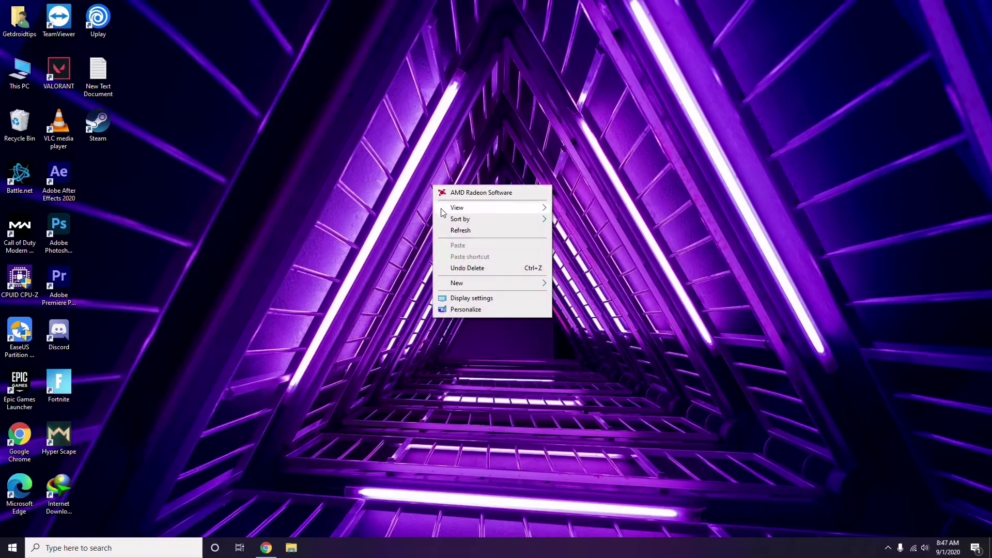
left_click(458, 232)
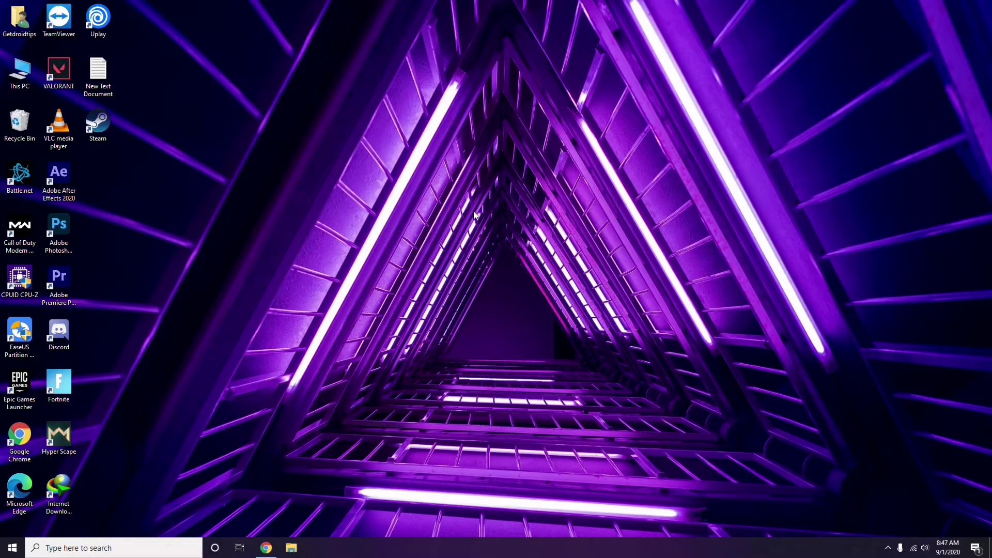
right_click(376, 144)
left_click(401, 189)
Open Computer Management for This PC, view the Device Manager device list, and close the window
right_click(22, 87)
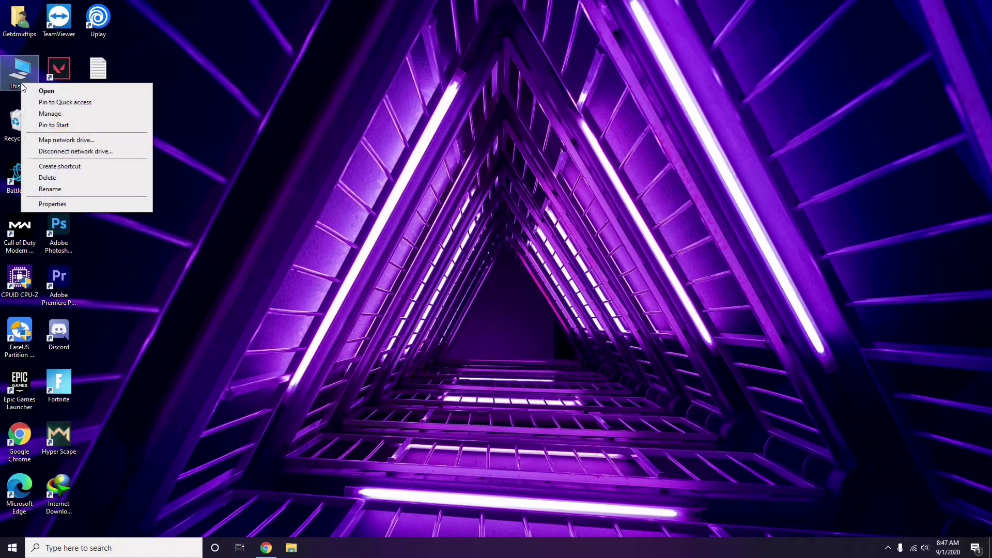
left_click(55, 115)
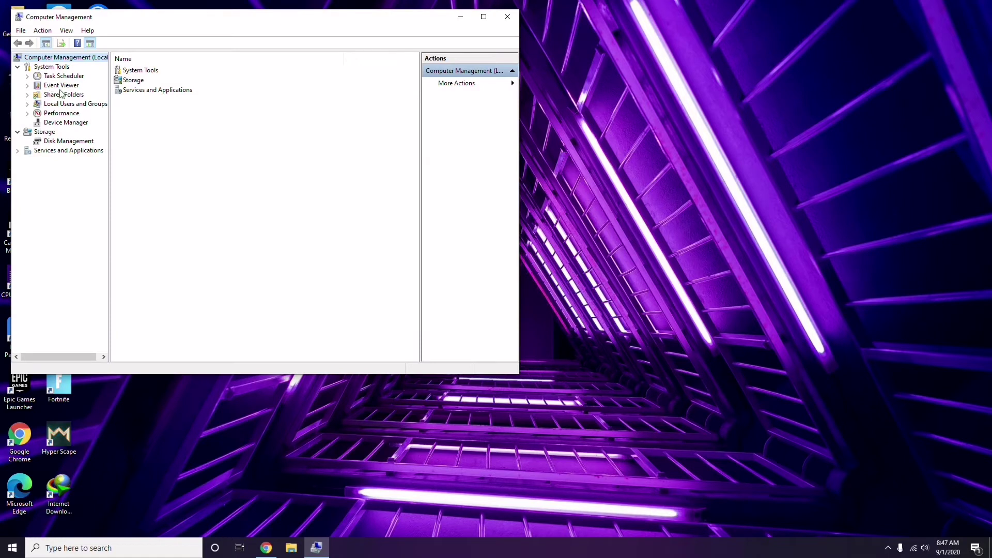
left_click(61, 122)
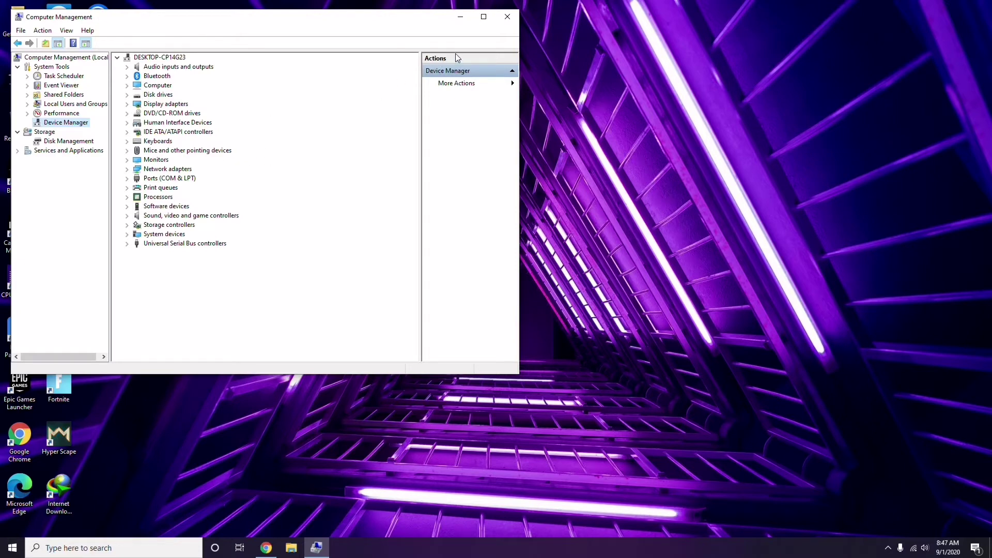
left_click(508, 17)
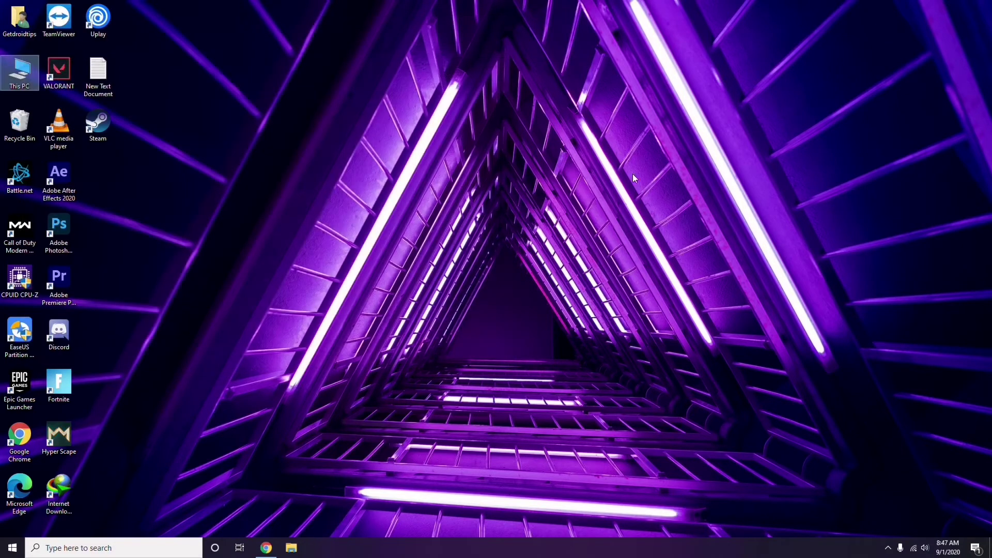
Open AMD Radeon Software, review its System, Graphics, Display and Home pages for driver and graphics information, and close it
left_click(889, 549)
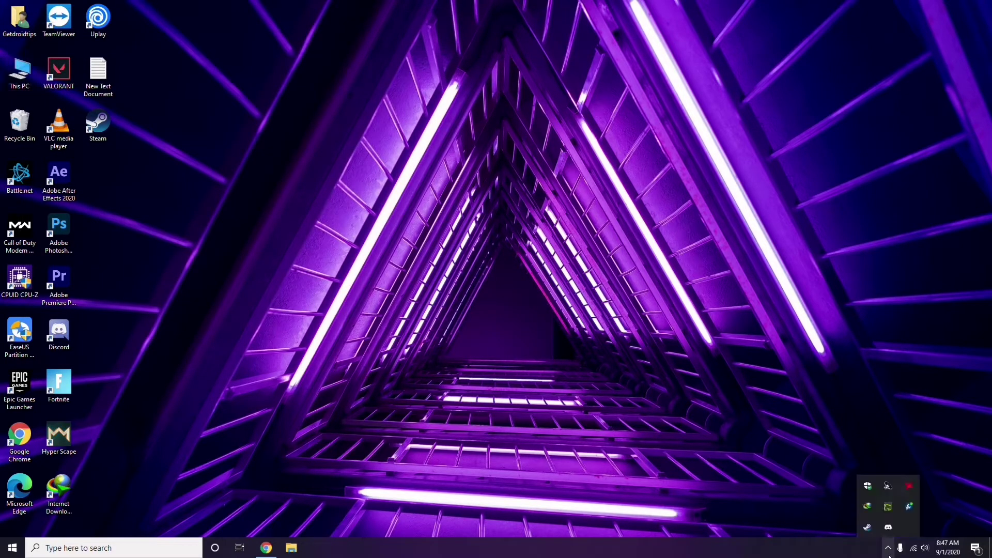
left_click(909, 487)
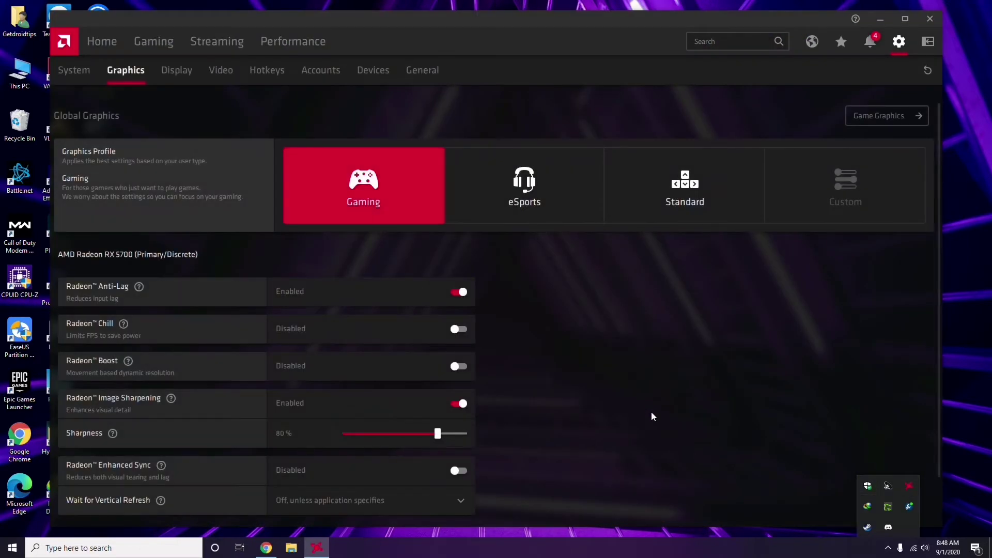
left_click(86, 73)
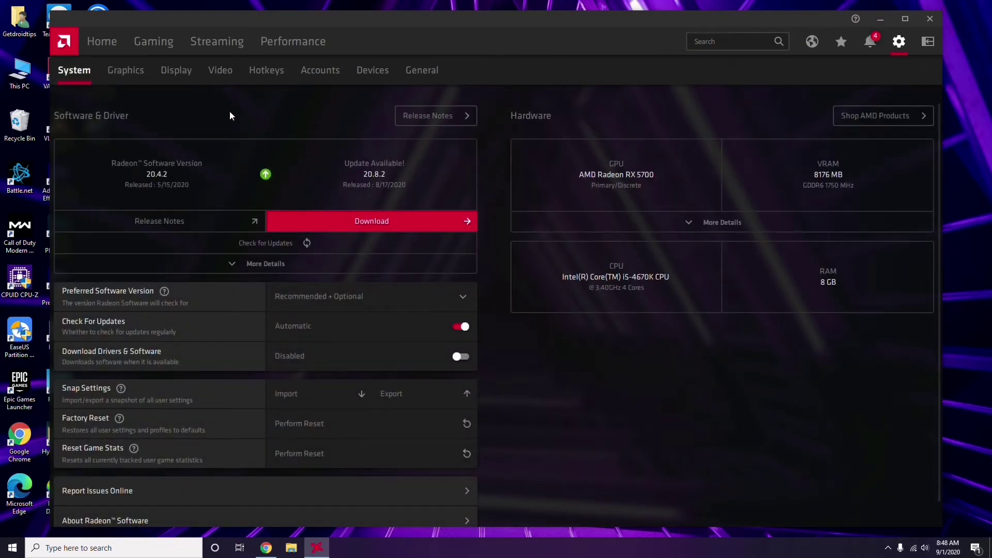
left_click(122, 73)
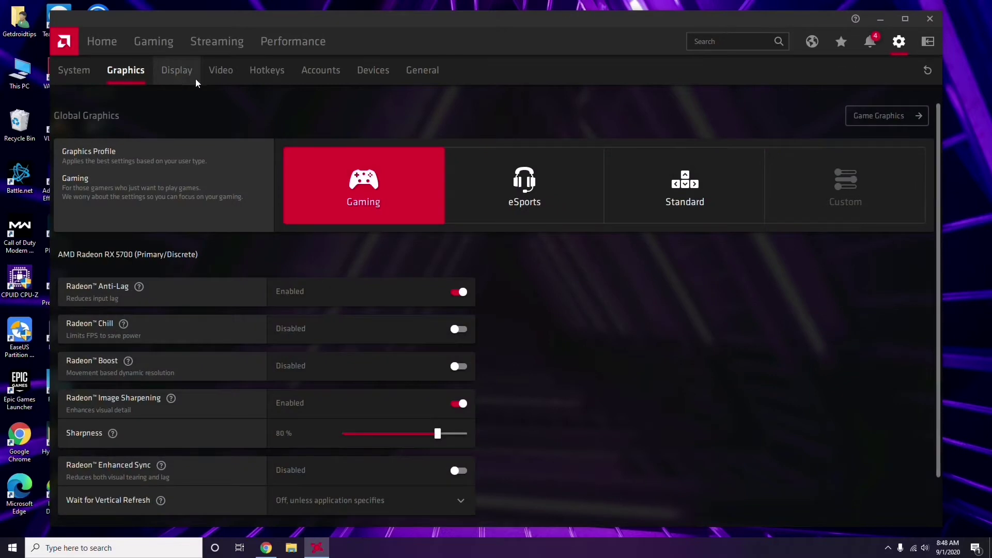
left_click(188, 78)
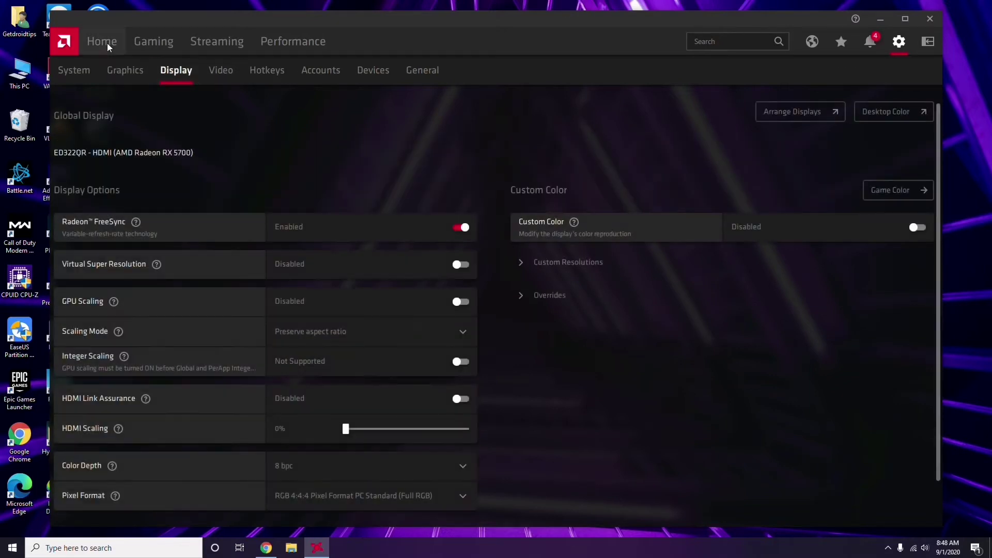
left_click(108, 46)
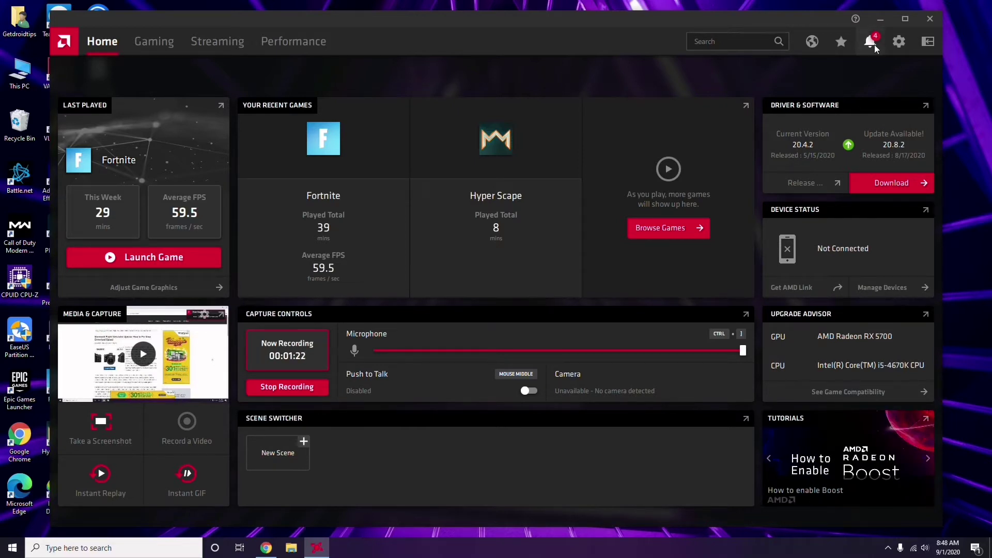
left_click(930, 19)
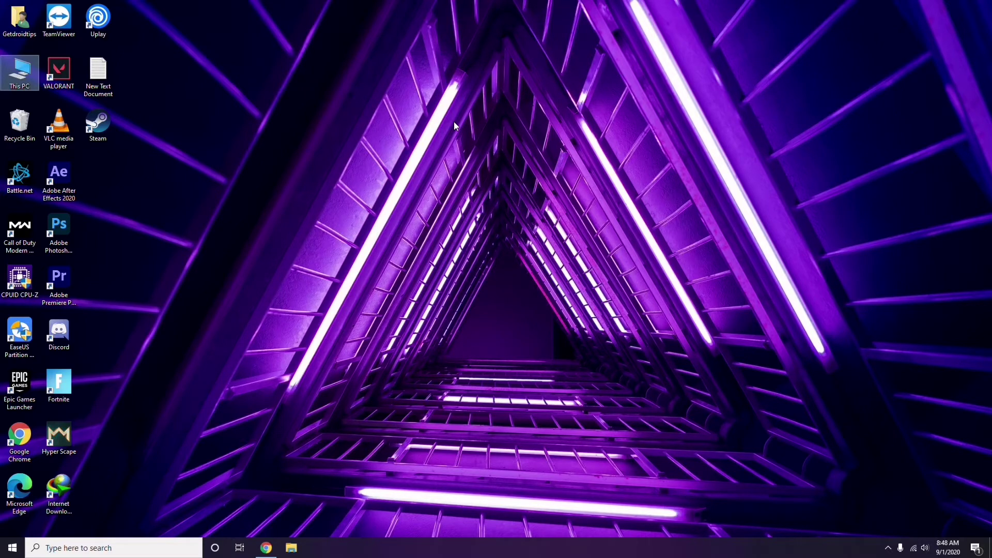
right_click(208, 134)
left_click(225, 184)
Open Steam, turn off the Steam Overlay while in-game in the In-Game settings, save the change and close Steam
double_click(98, 126)
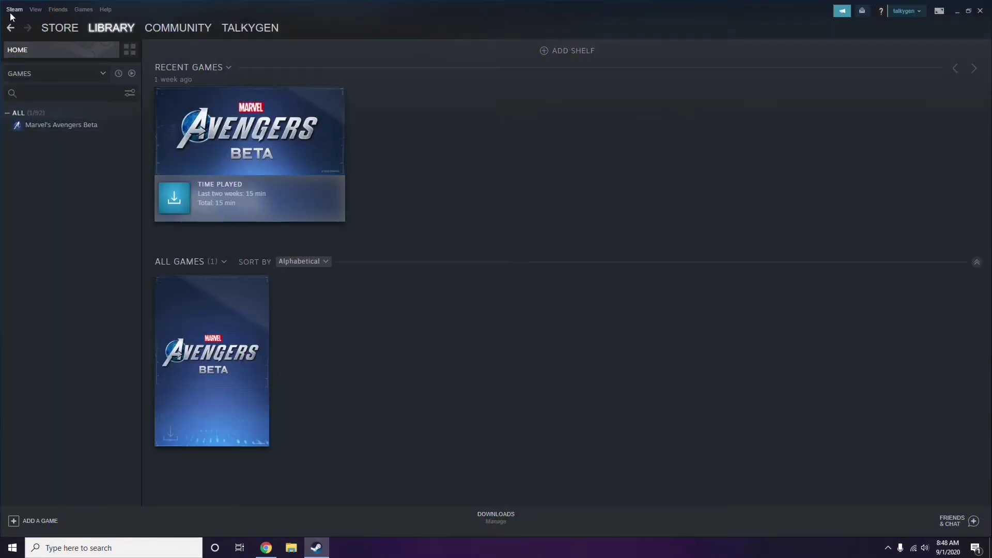
left_click(13, 10)
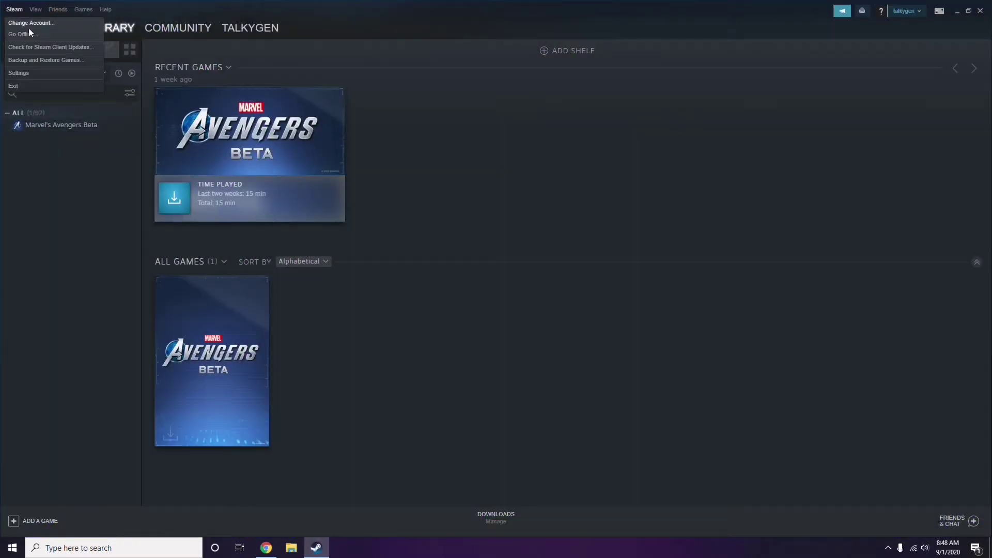
left_click(33, 75)
left_click_drag(603, 198, 551, 114)
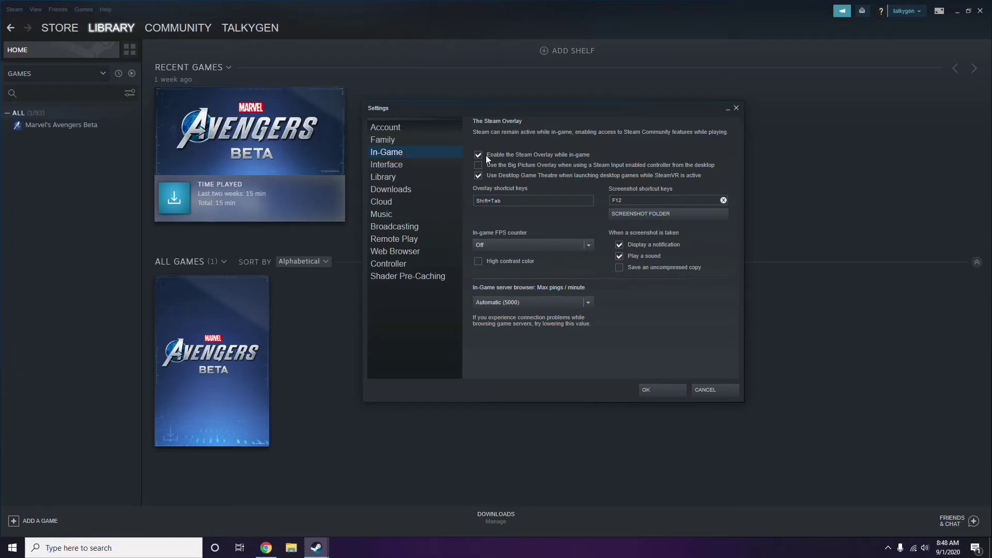
left_click(528, 157)
left_click(653, 390)
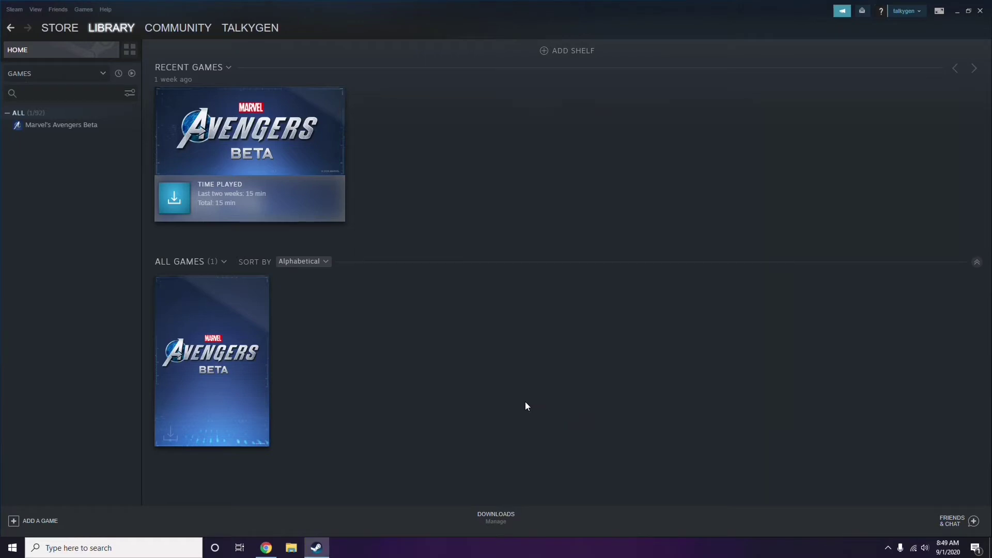
left_click(981, 11)
right_click(404, 166)
left_click(431, 211)
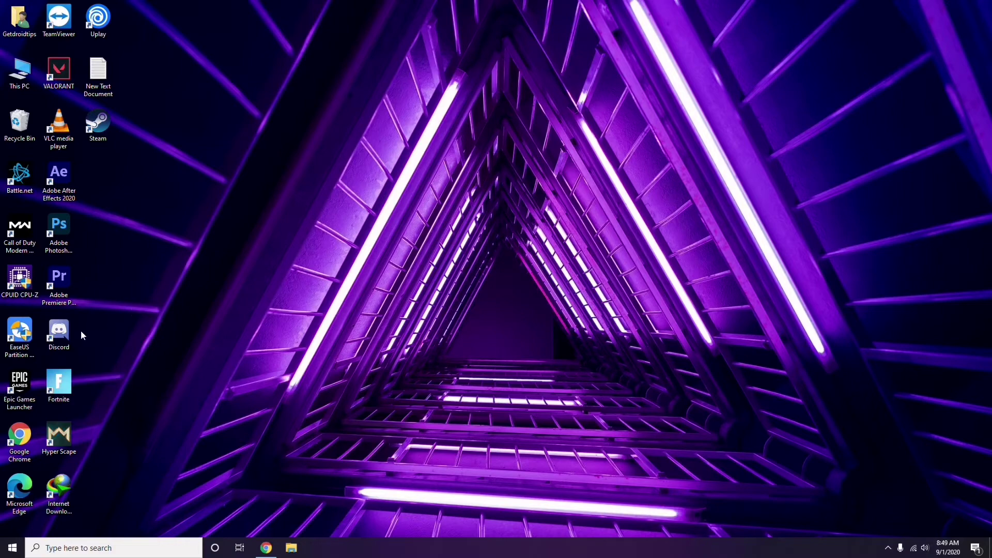
Open Discord and disable the OpenH264 Video Codec provided by Cisco Systems, Inc. in the Voice & Video settings
double_click(66, 329)
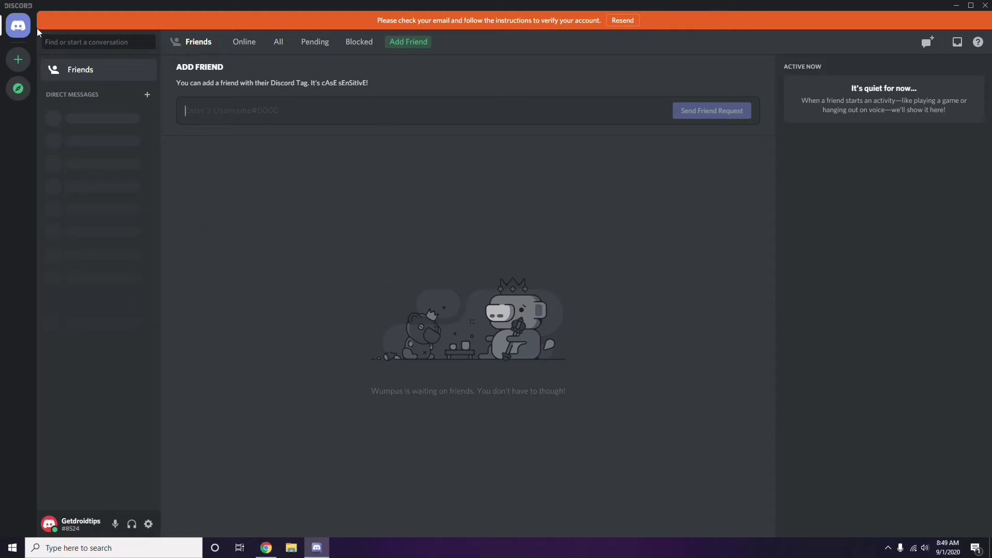
left_click(149, 524)
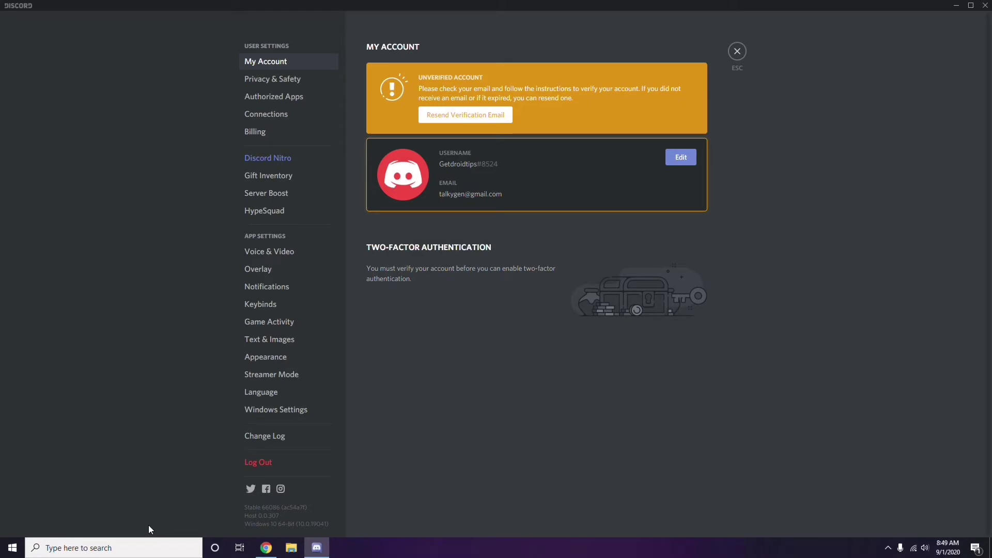
left_click(264, 252)
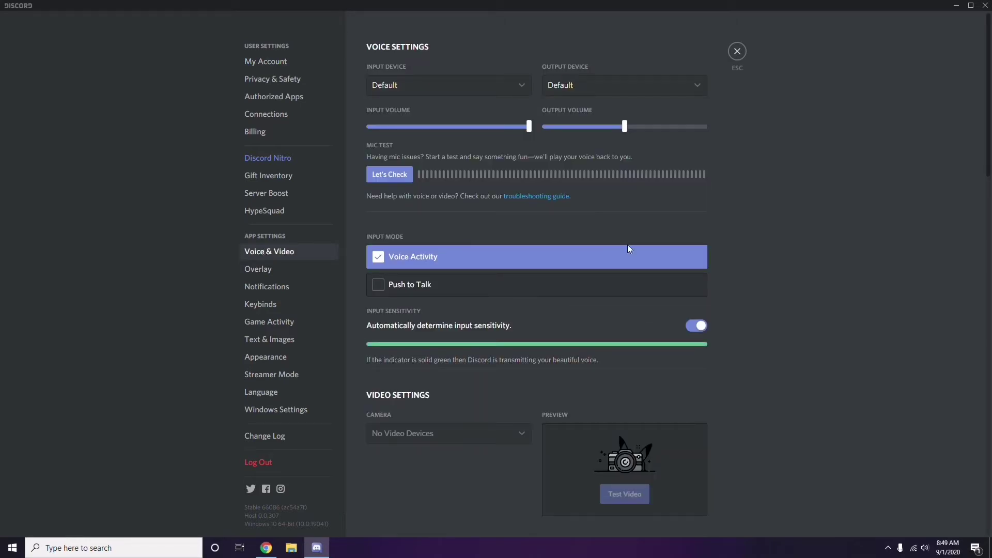
scroll(758, 254, "down", 8)
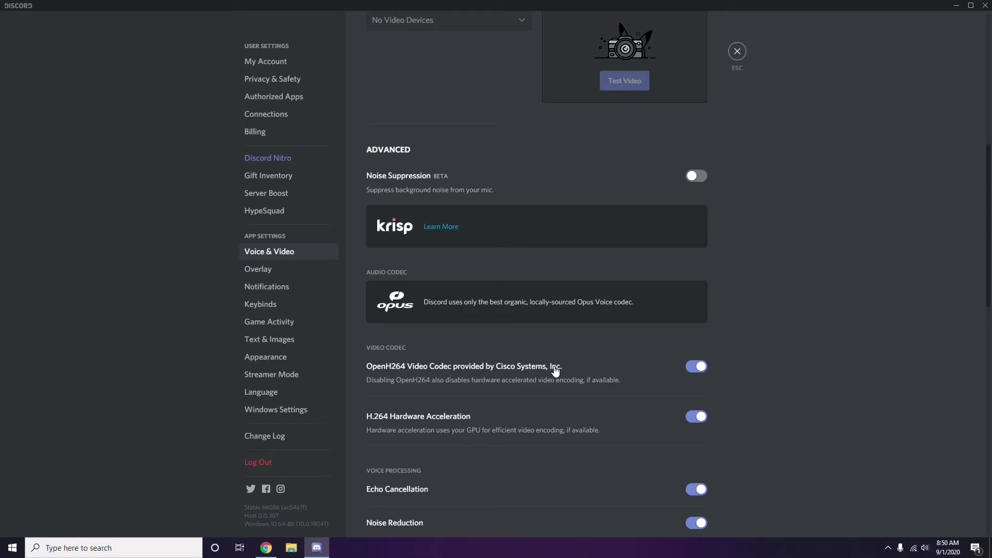
left_click(690, 368)
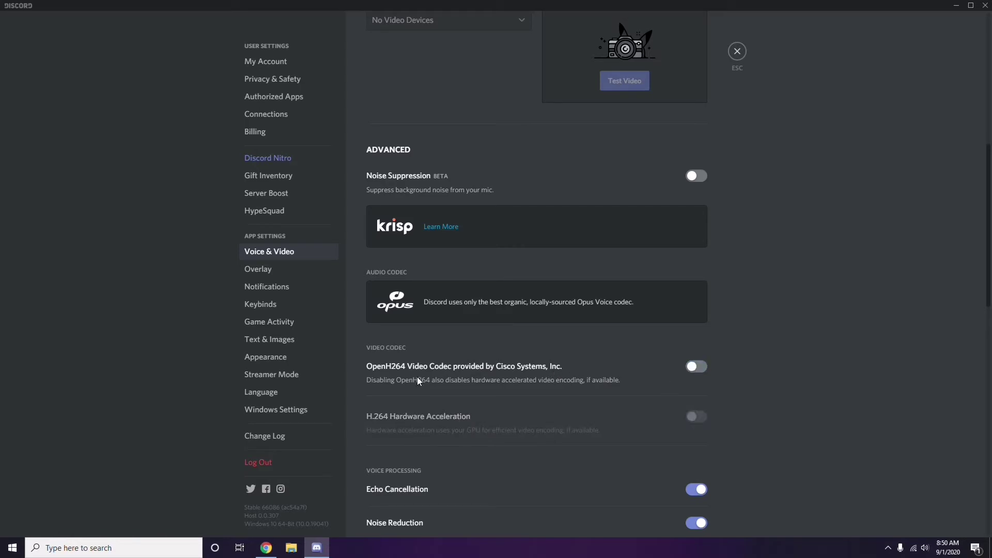
scroll(511, 371, "down", 2)
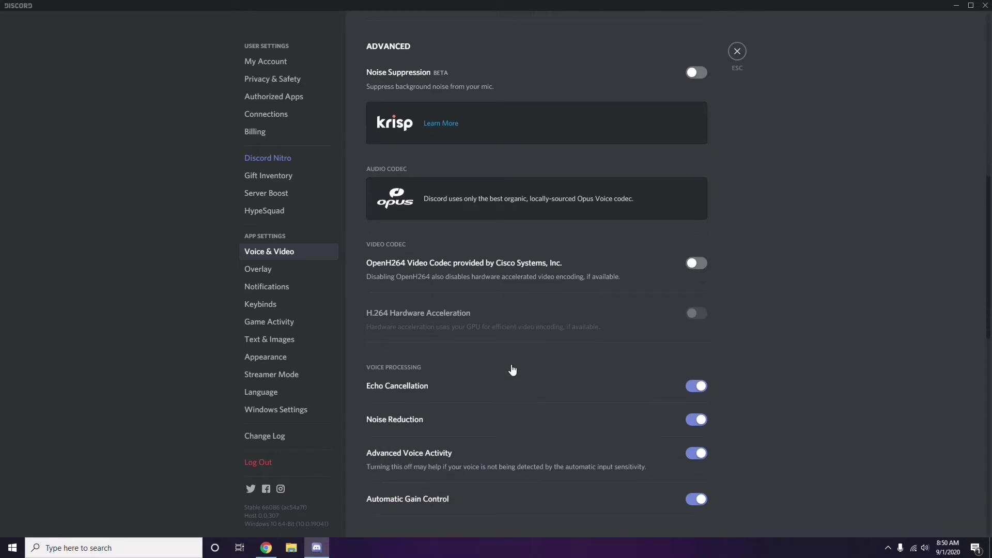
scroll(512, 370, "down", 4)
scroll(512, 370, "up", 1)
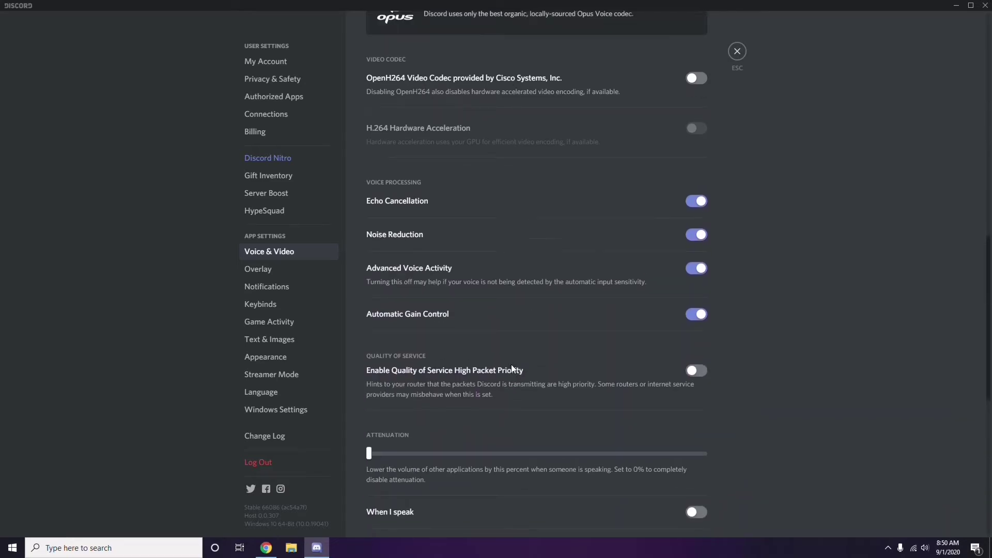
Turn off the in-game overlay in Discord's Overlay settings
left_click(260, 271)
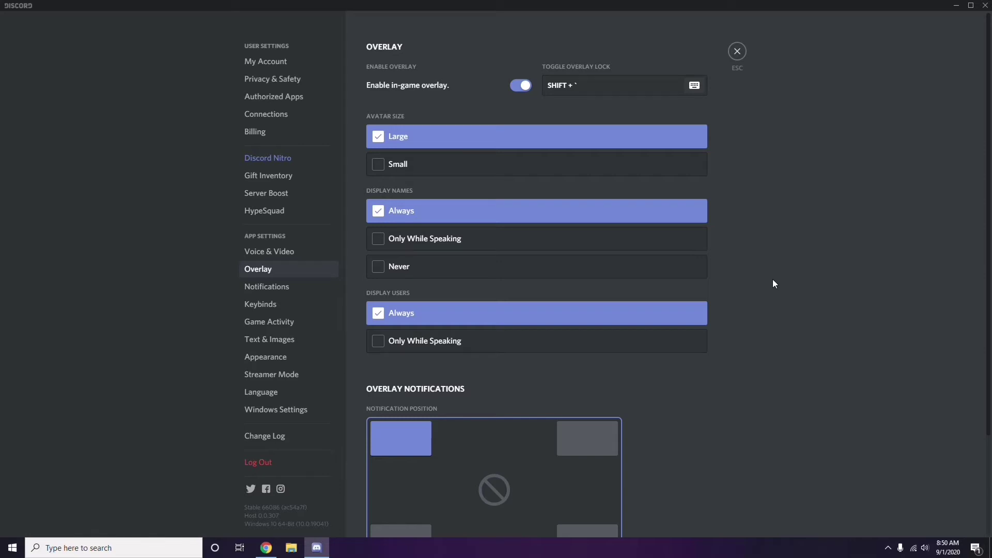
scroll(769, 273, "down", 1)
scroll(769, 272, "up", 1)
left_click(518, 87)
Turn off Hardware Acceleration in Discord's Appearance settings, confirm the change and minimize Discord
left_click(273, 361)
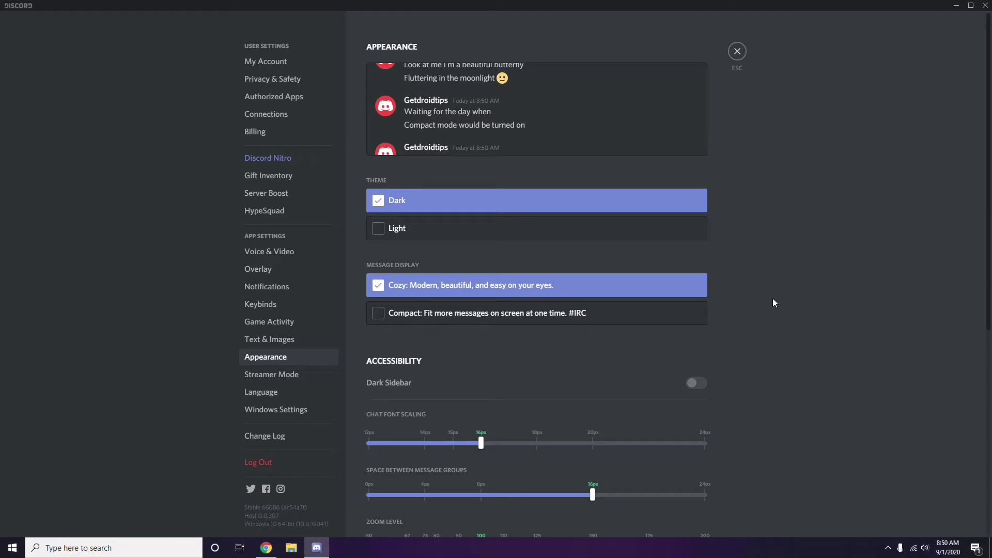
scroll(774, 300, "down", 6)
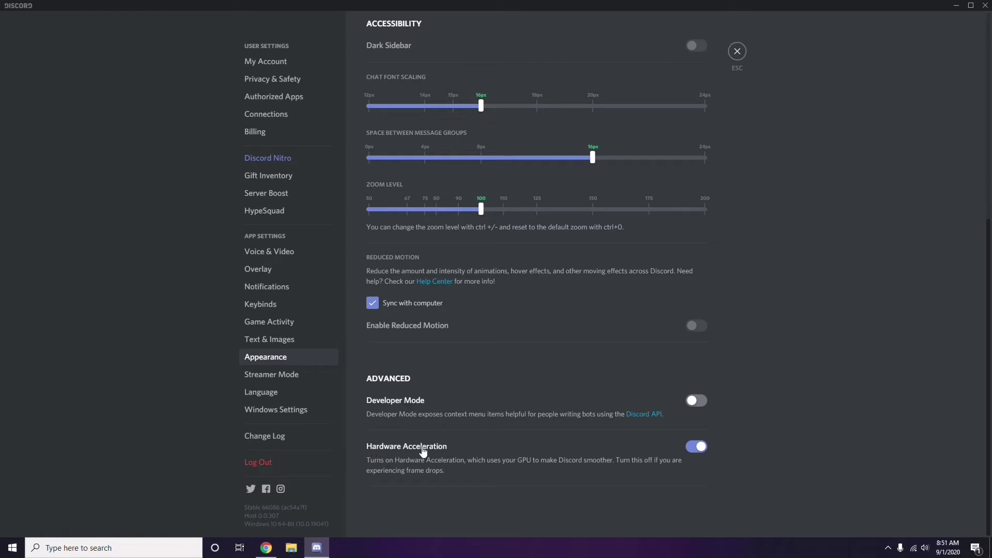
left_click(696, 447)
left_click(569, 305)
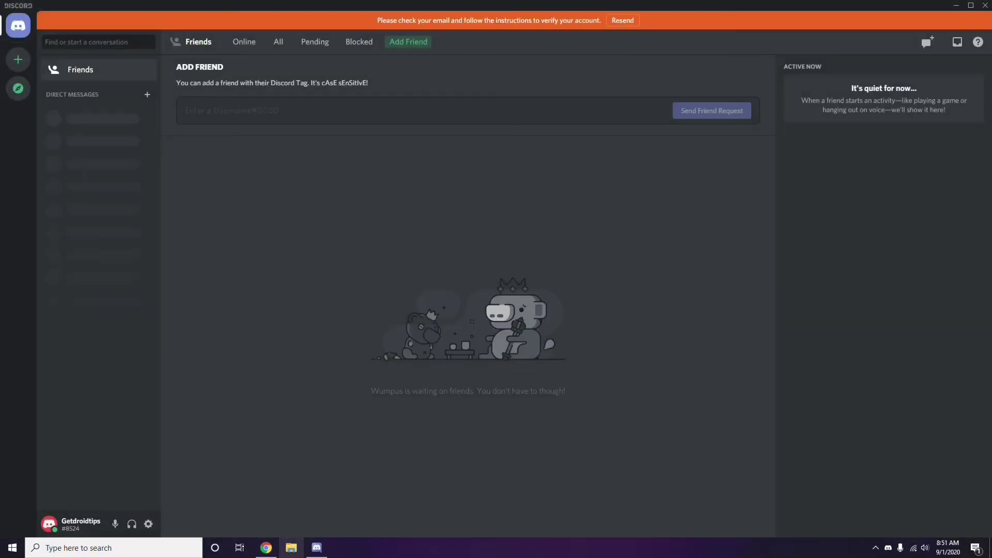
left_click(957, 7)
right_click(394, 135)
left_click(420, 178)
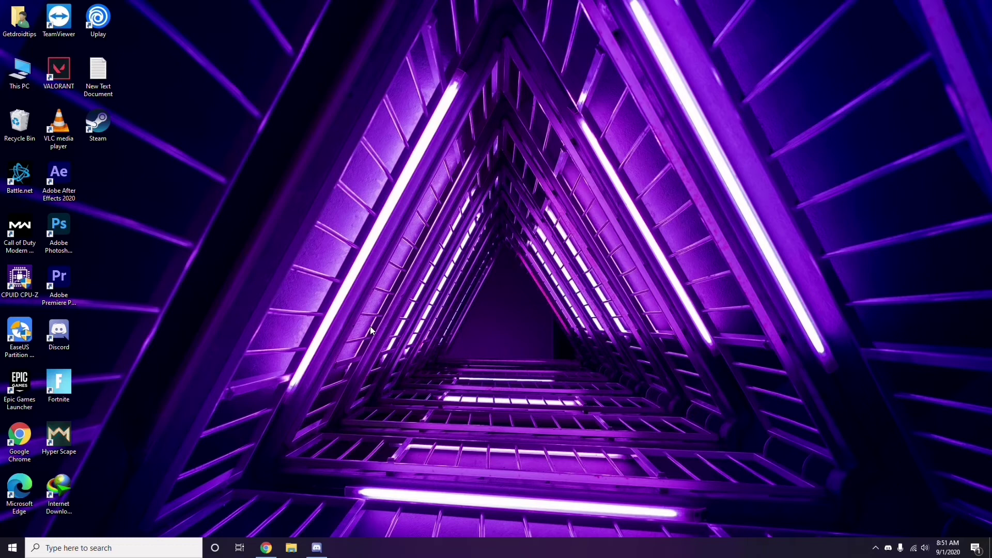
Search for "windows", open the Windows Update settings to examine the update status, and close Settings
left_click(79, 551)
type("windows")
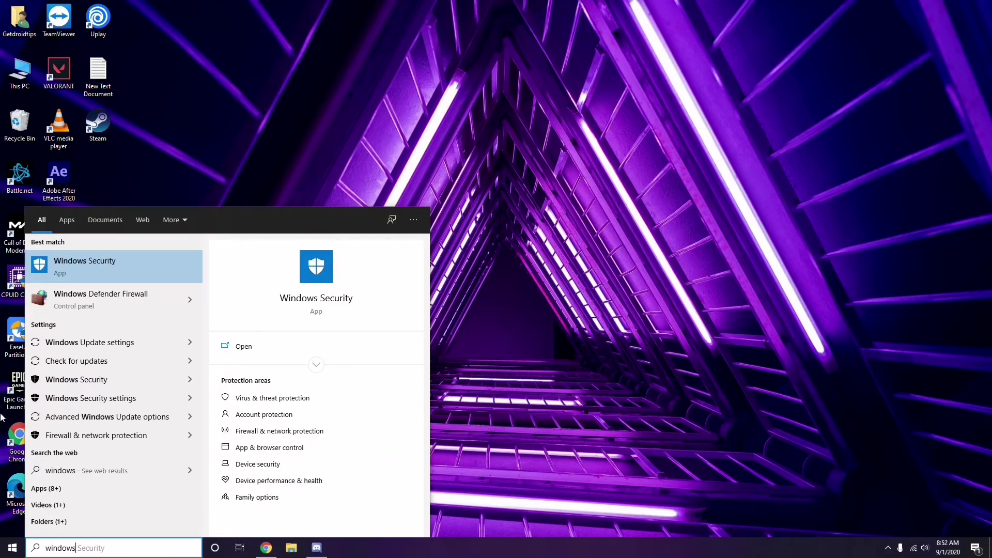
left_click(123, 341)
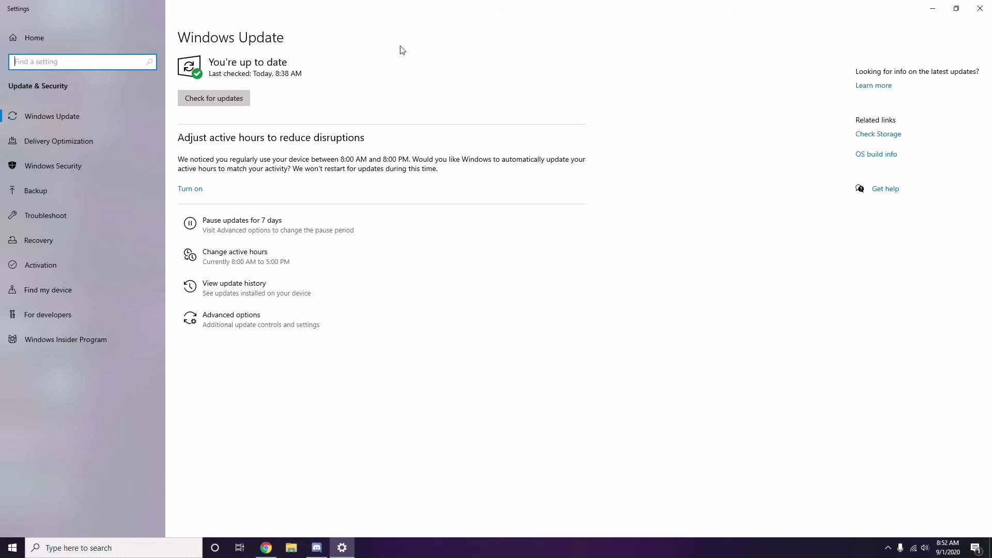
left_click(980, 8)
right_click(419, 89)
left_click(444, 133)
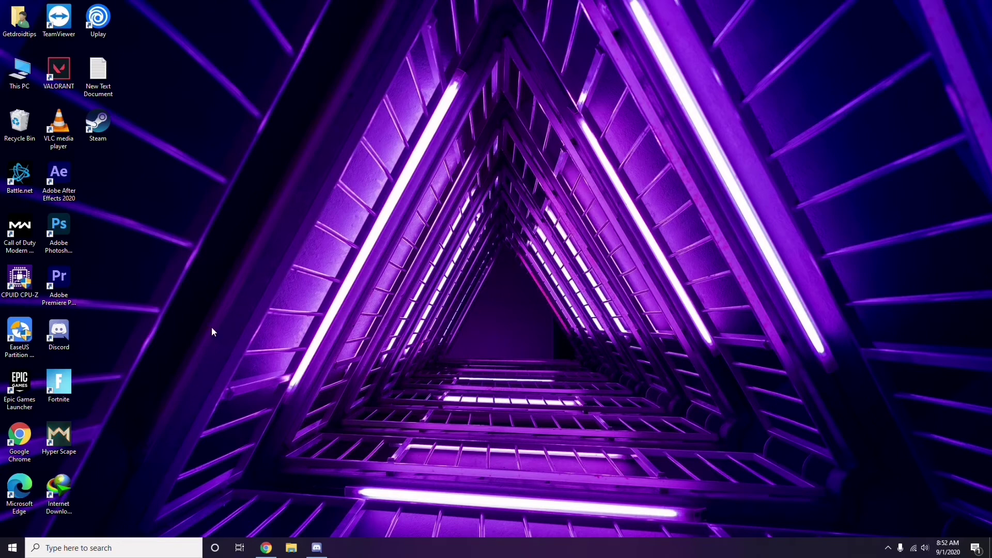
Search for "settings", open Windows Settings and go to its Update & Security section
left_click(58, 548)
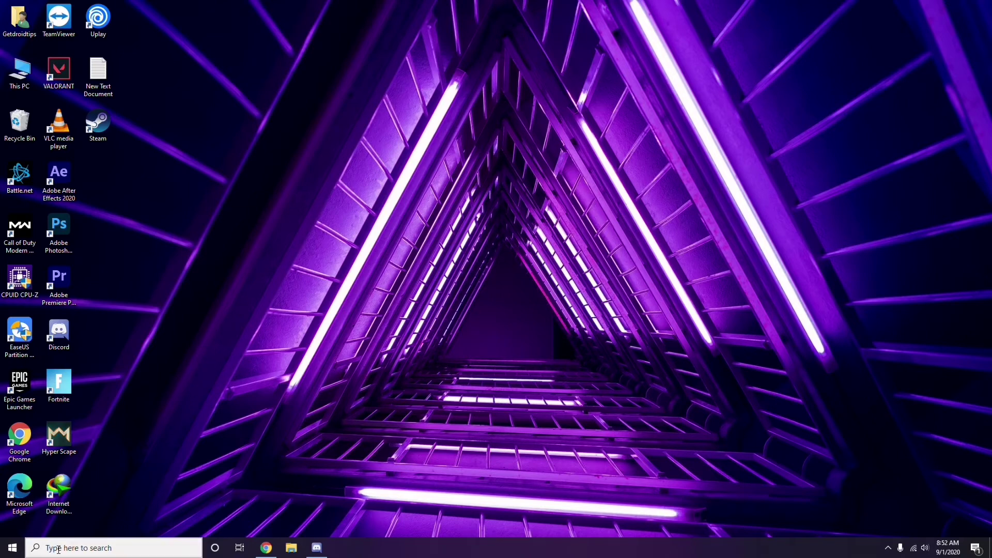
type("se")
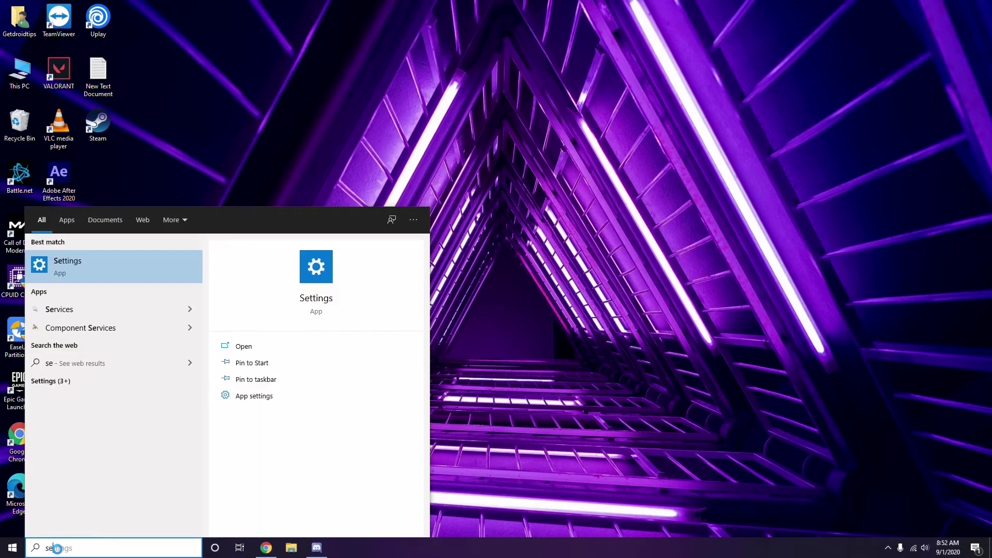
type("ttings")
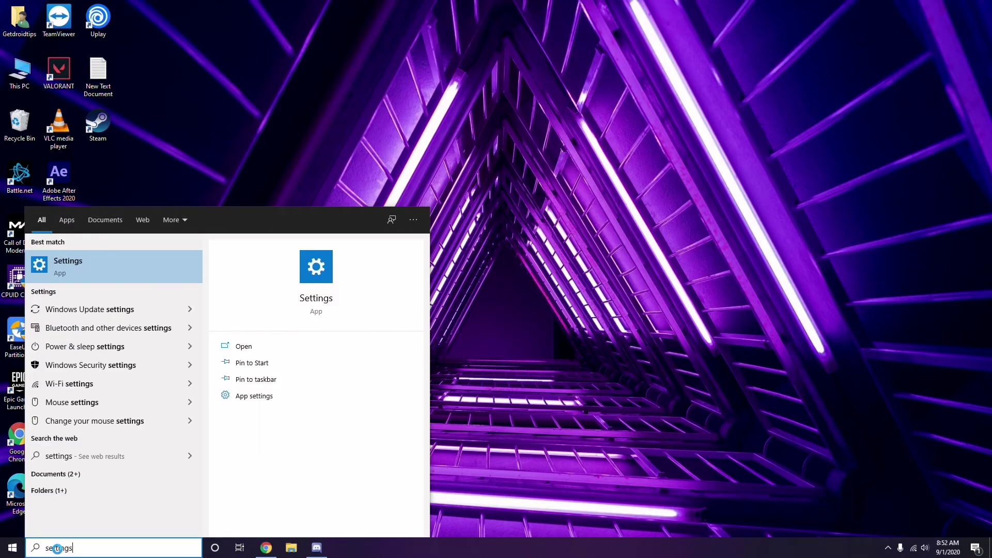
left_click(110, 271)
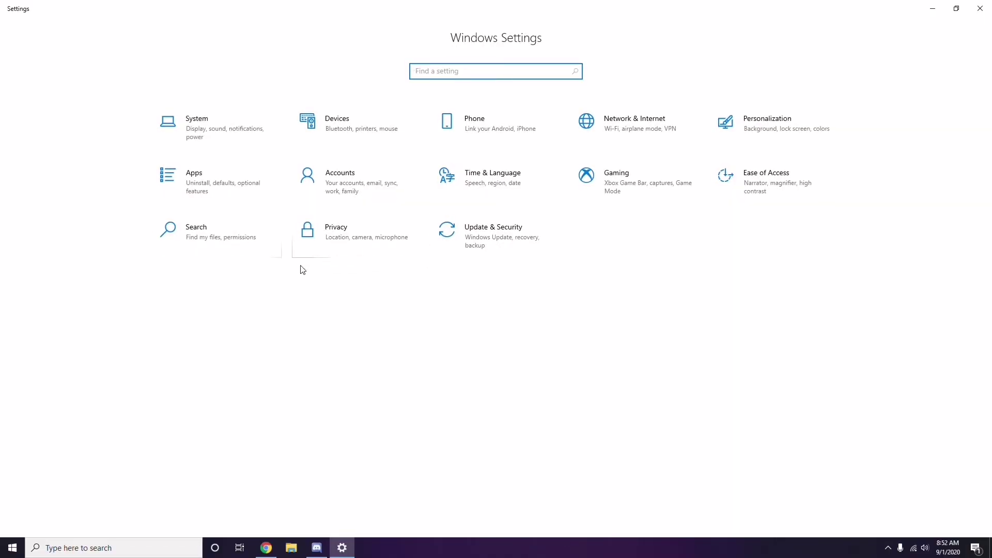
left_click(497, 246)
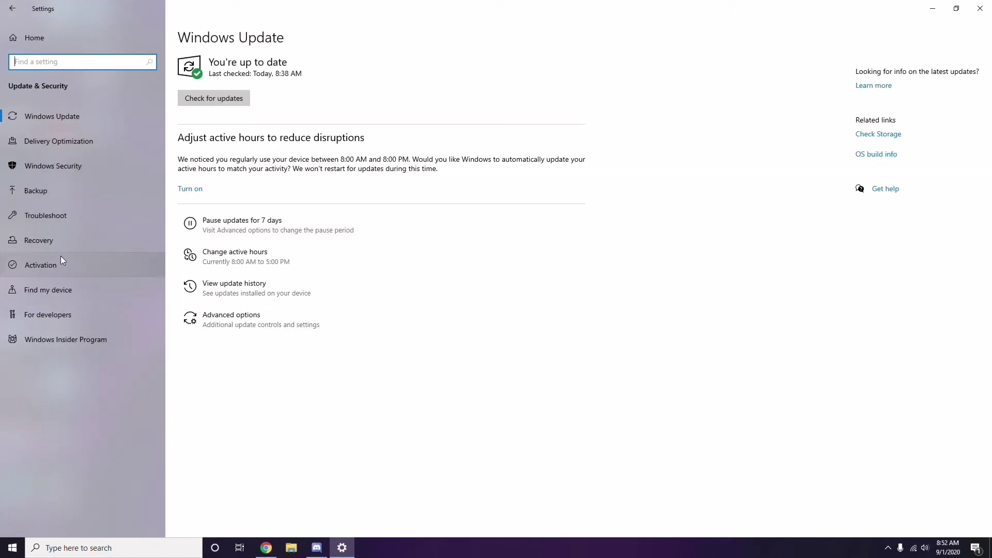
Open the list of uninstallable updates from the update history and bring up the uninstall option for the Visual C++ 2010 x64 update KB2565063
left_click(235, 289)
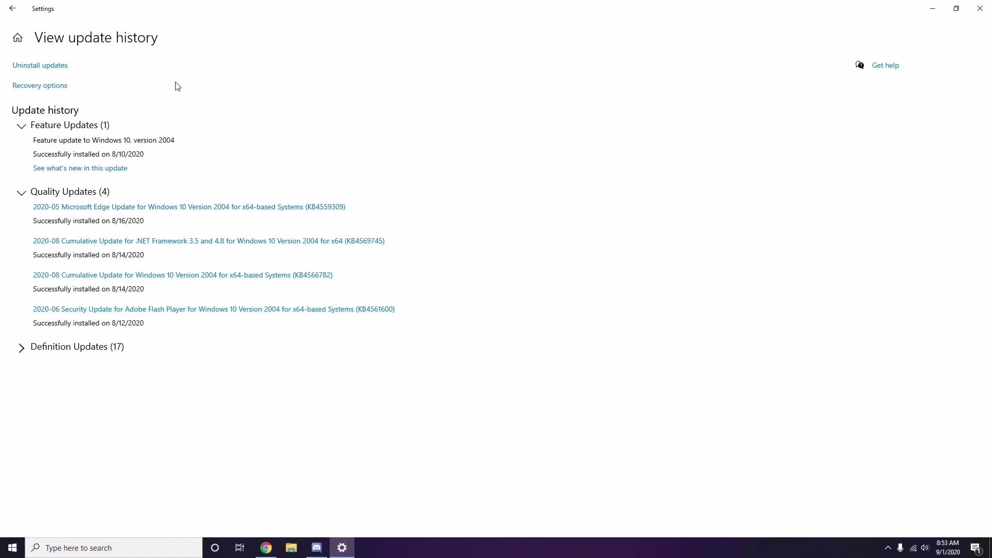
left_click(51, 69)
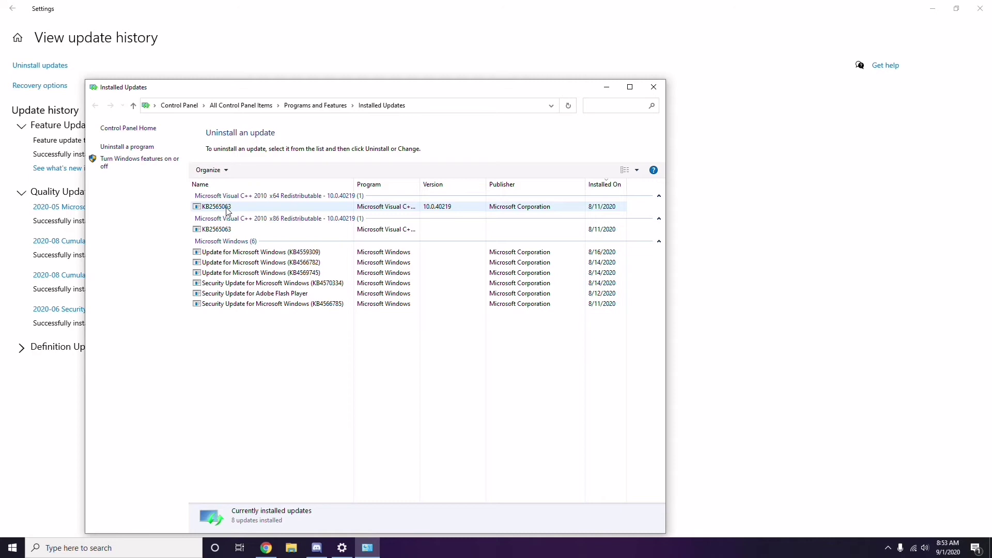
right_click(227, 210)
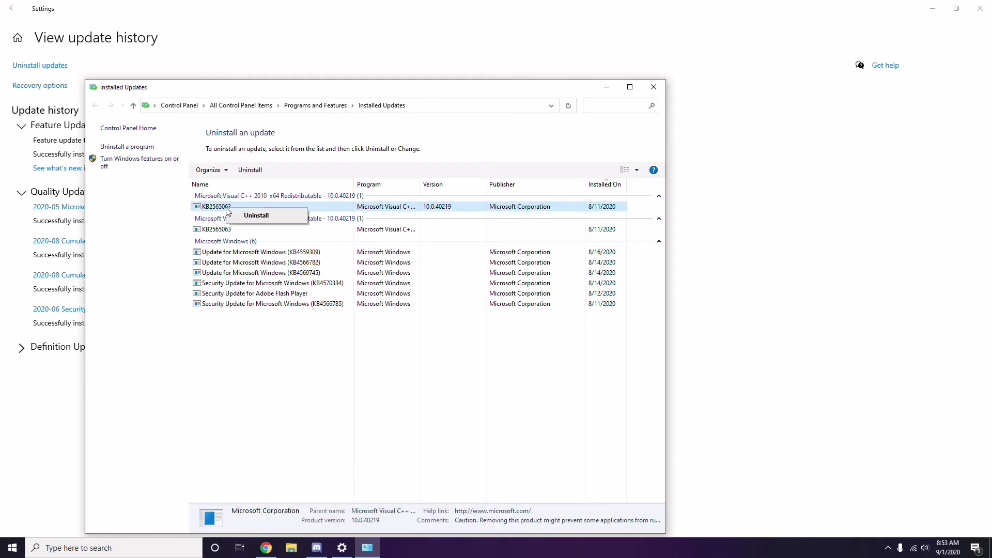
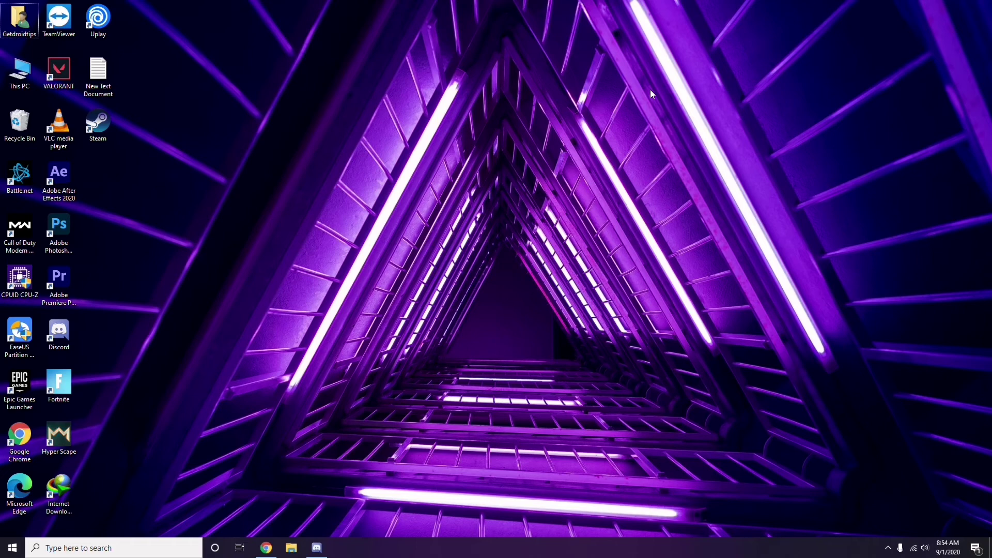
Open the temporary files folder by running the command %temp%
key("super+r")
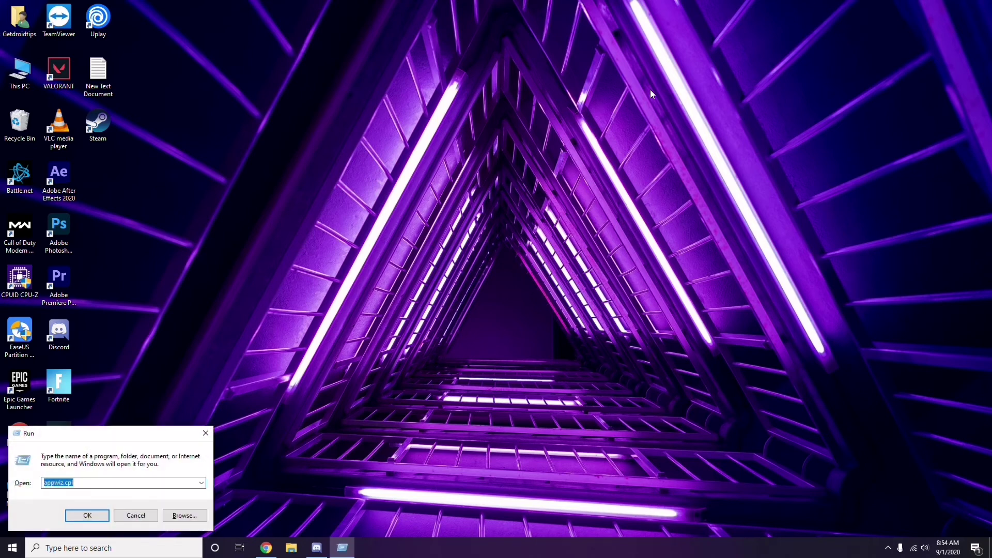
key("BackSpace")
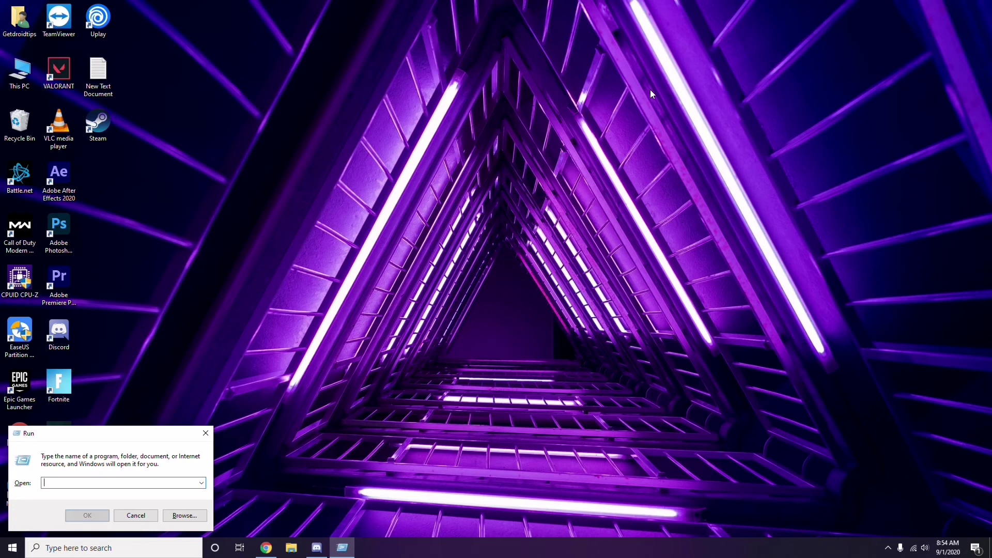
type("%temp")
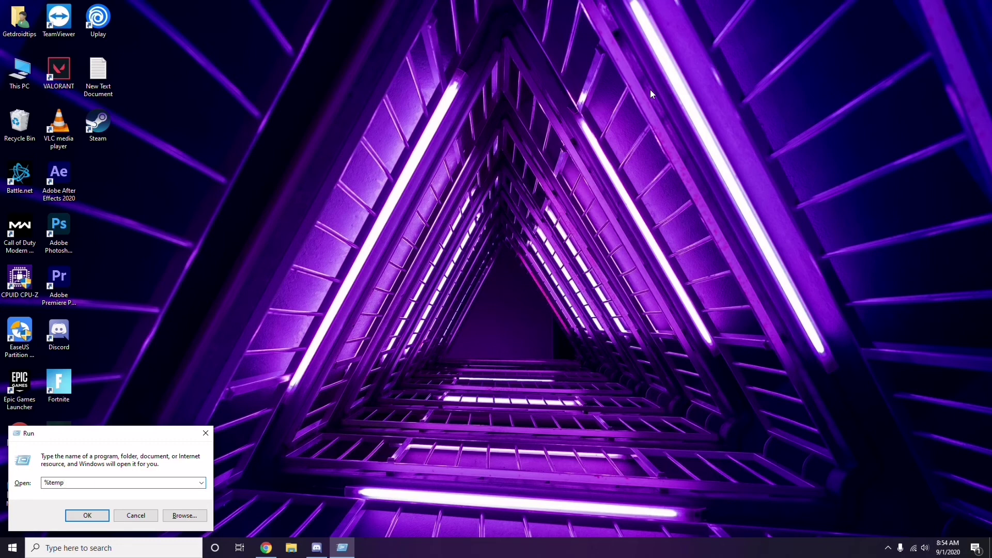
type("%")
left_click(87, 515)
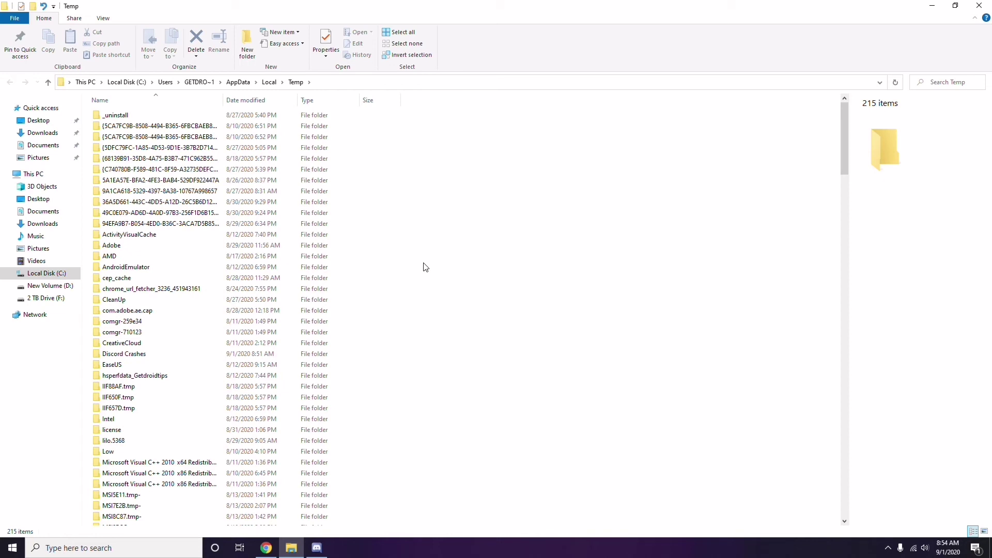
Select all items in the Temp folder, clear the selection without deleting anything and close the folder
key("ctrl+a")
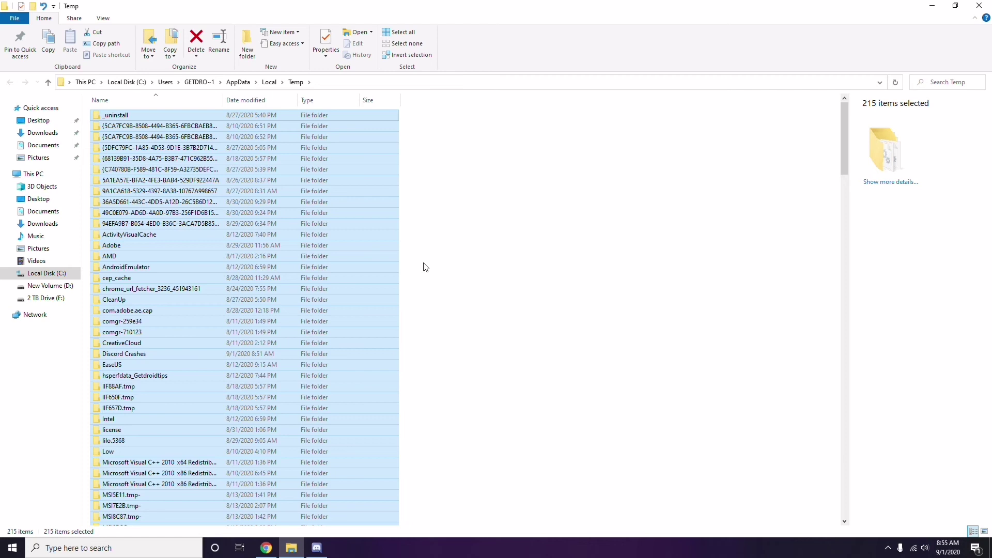
left_click(471, 263)
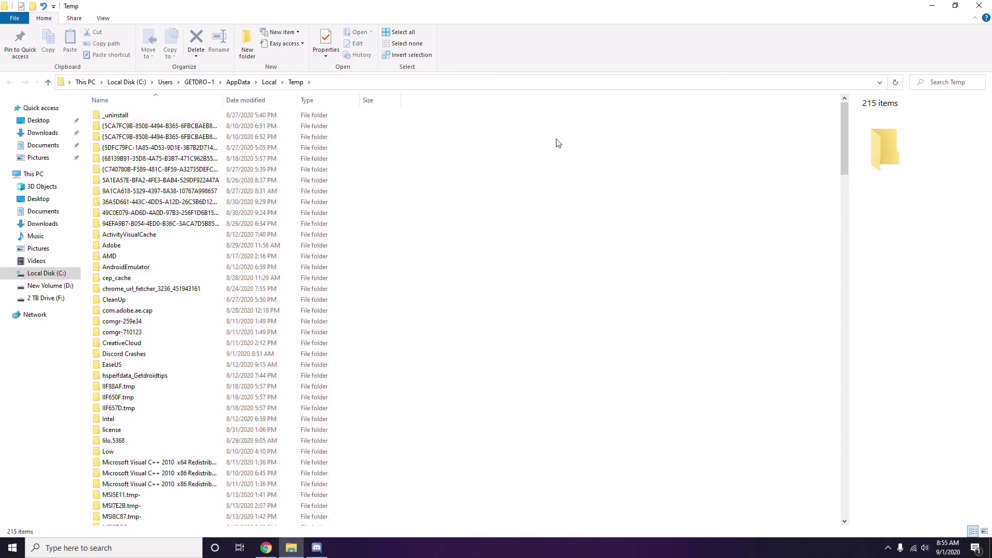
left_click(979, 5)
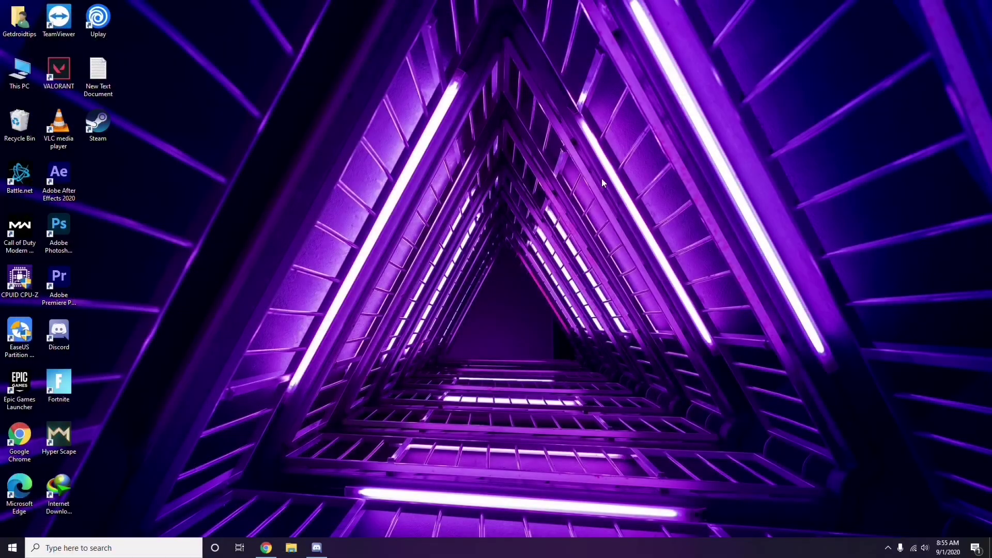
Refresh the desktop, open AMD Radeon Software to examine its driver and software information, and close it
right_click(382, 153)
left_click(411, 197)
left_click(888, 548)
left_click(908, 482)
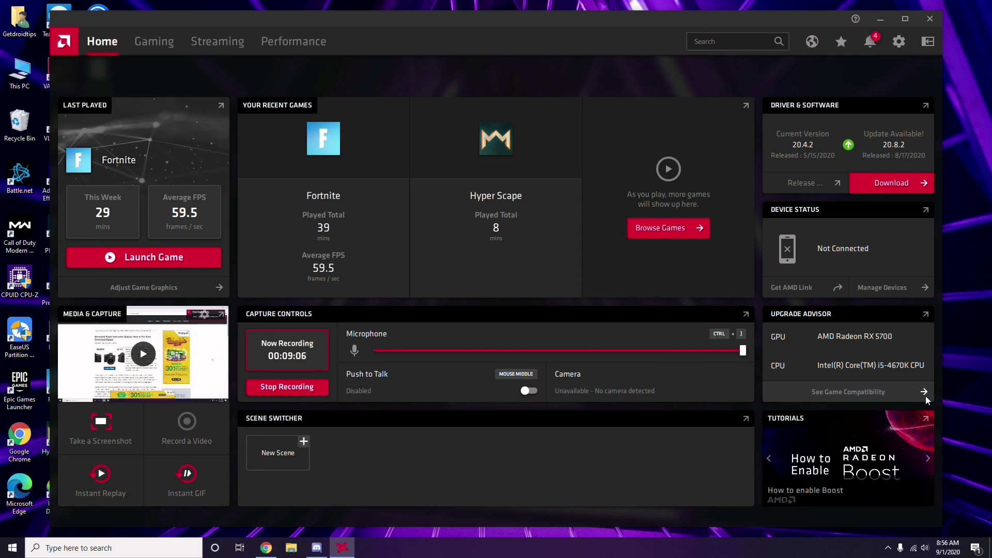
left_click(933, 20)
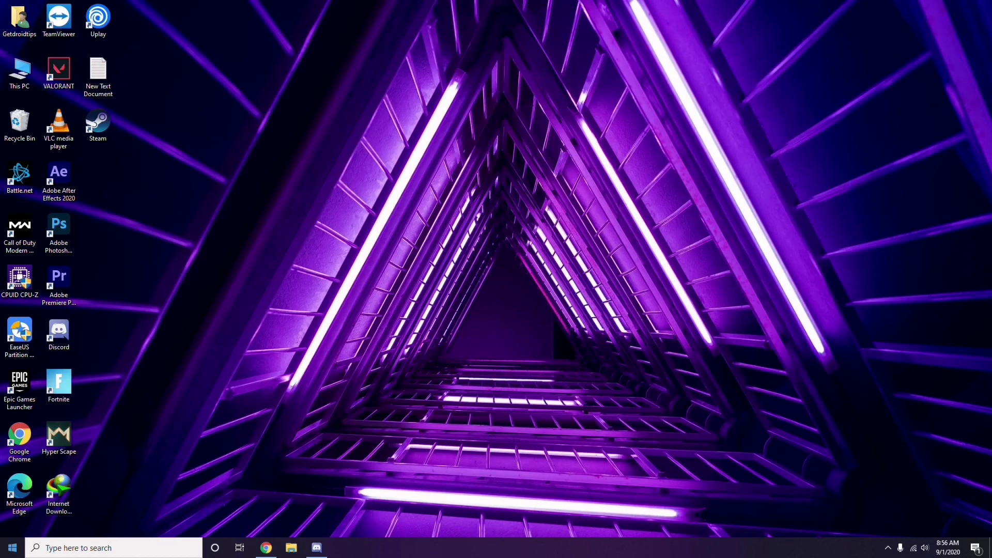
left_click(13, 549)
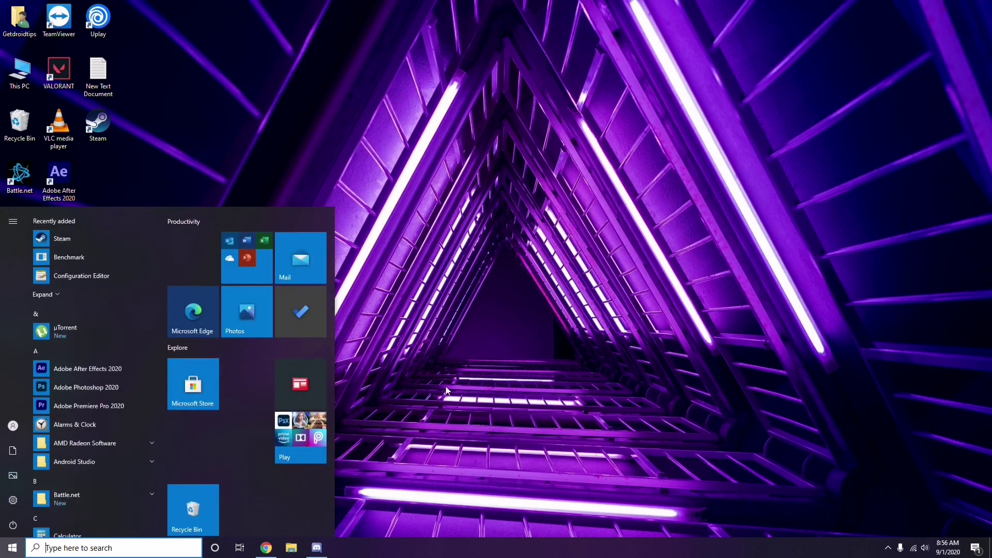
left_click(446, 383)
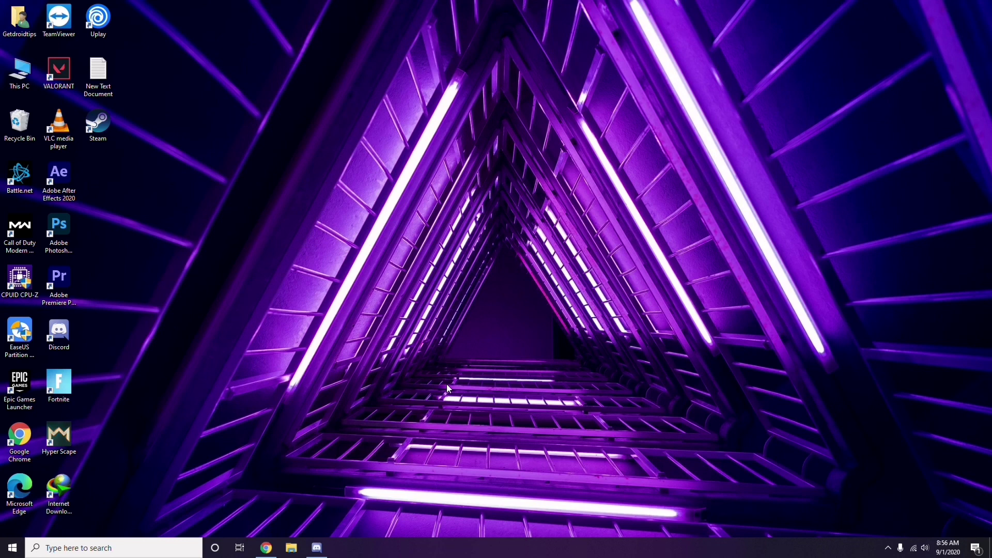
right_click(281, 246)
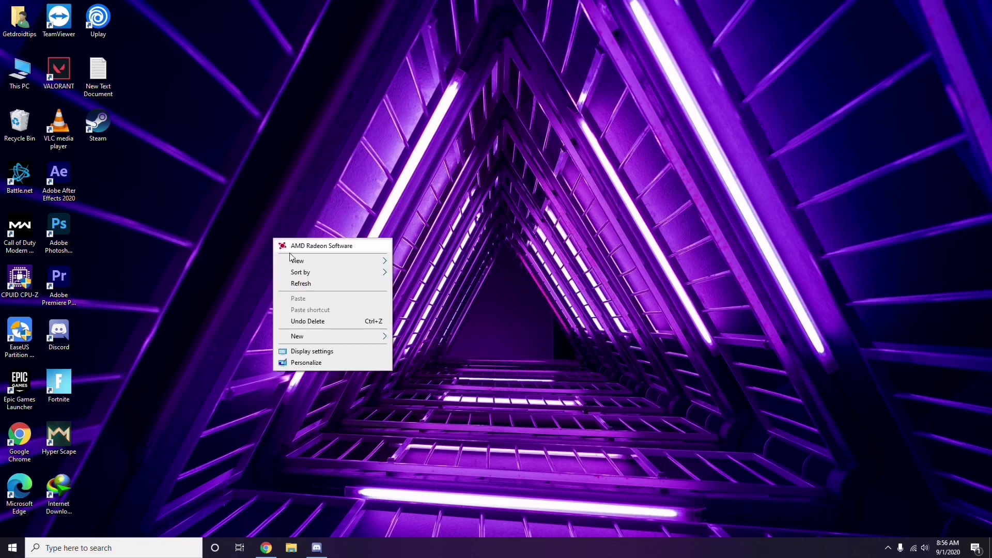
left_click(304, 285)
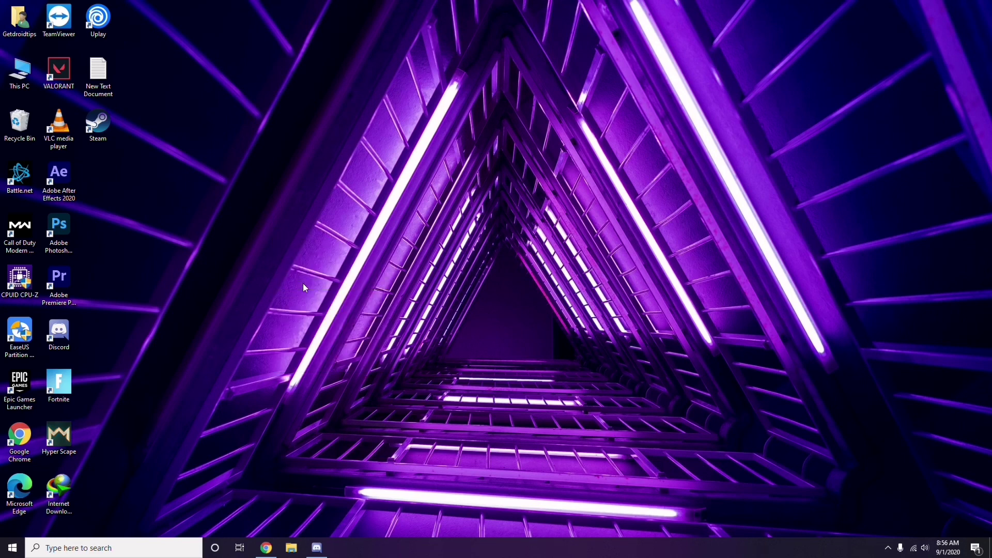